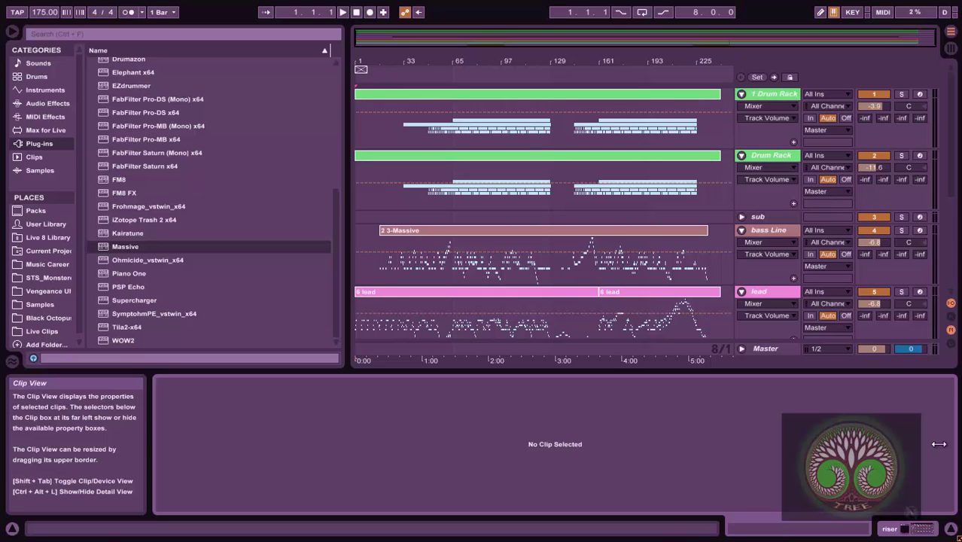
Show the first Drum Rack track's devices and audition the track soloed from bar 65.
left_click(784, 96)
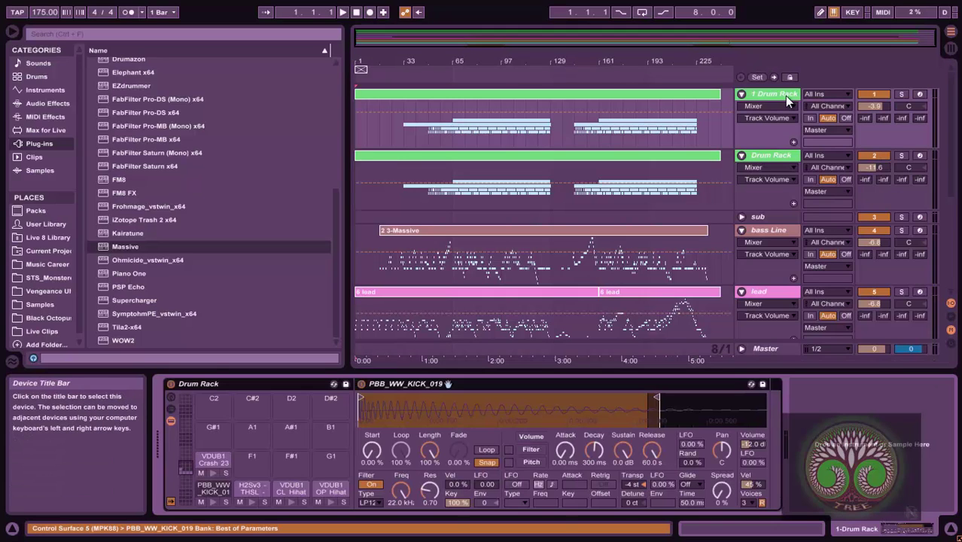
left_click(900, 94)
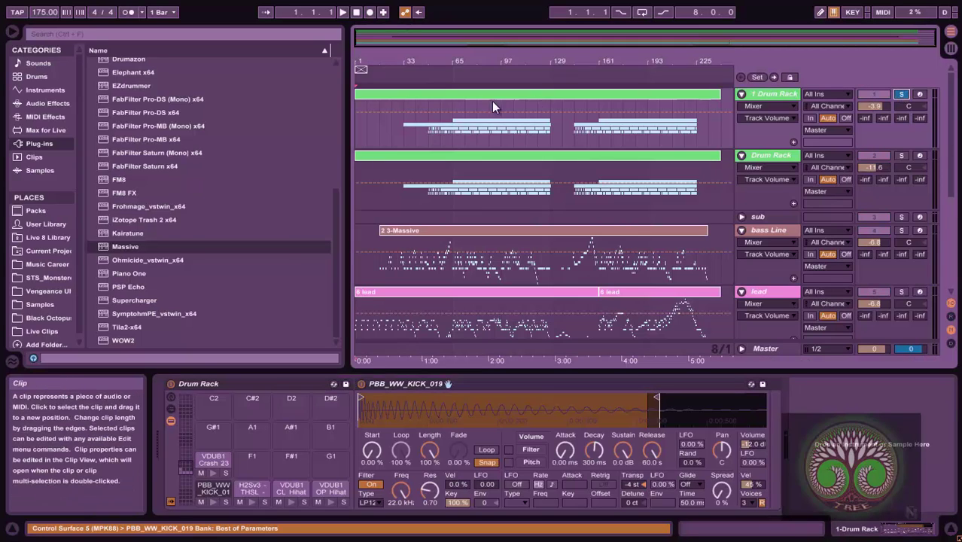
left_click(446, 106)
key("space")
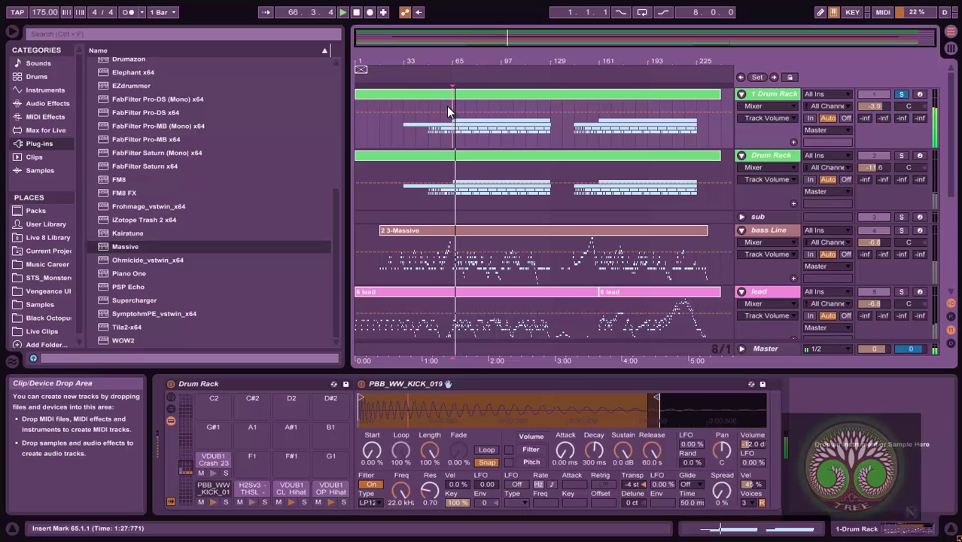
Audition the second Drum Rack track soloed from bar 65 with its Drum Rezo Gate effect in view, and unsolo it.
left_click(757, 157)
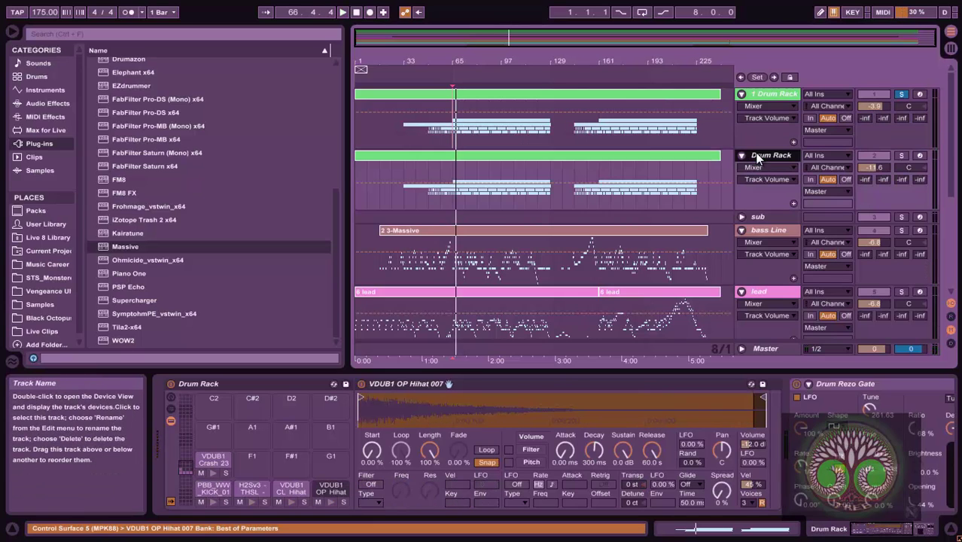
left_click(901, 155)
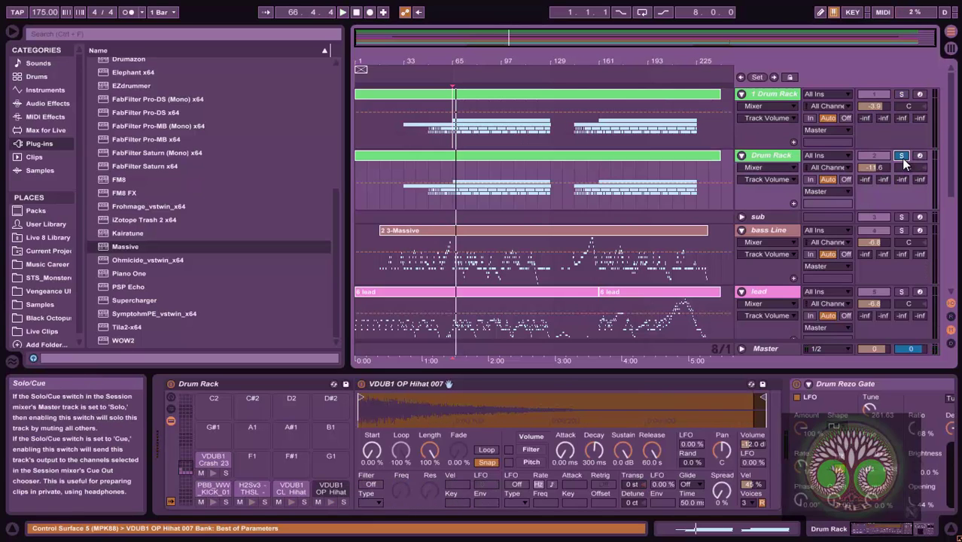
left_click(875, 525)
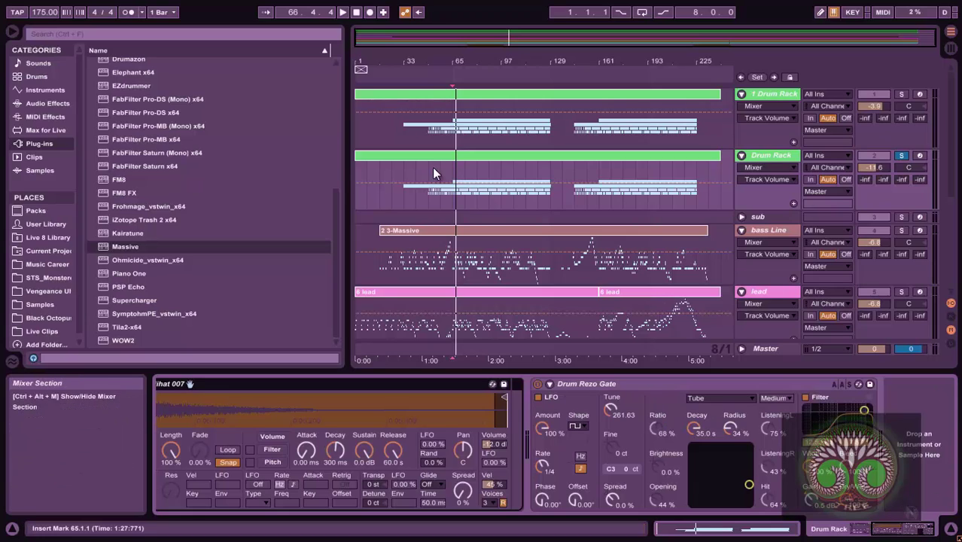
key("space")
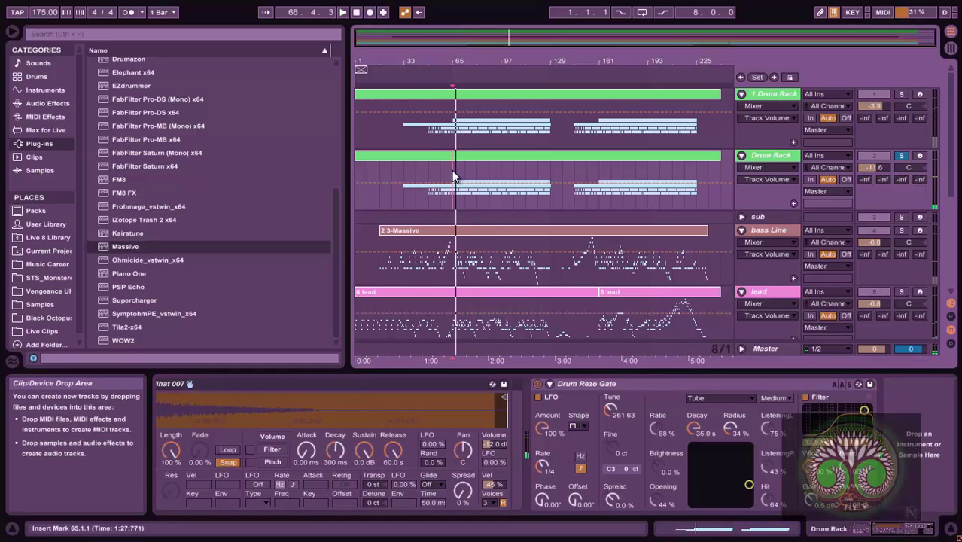
left_click(902, 155)
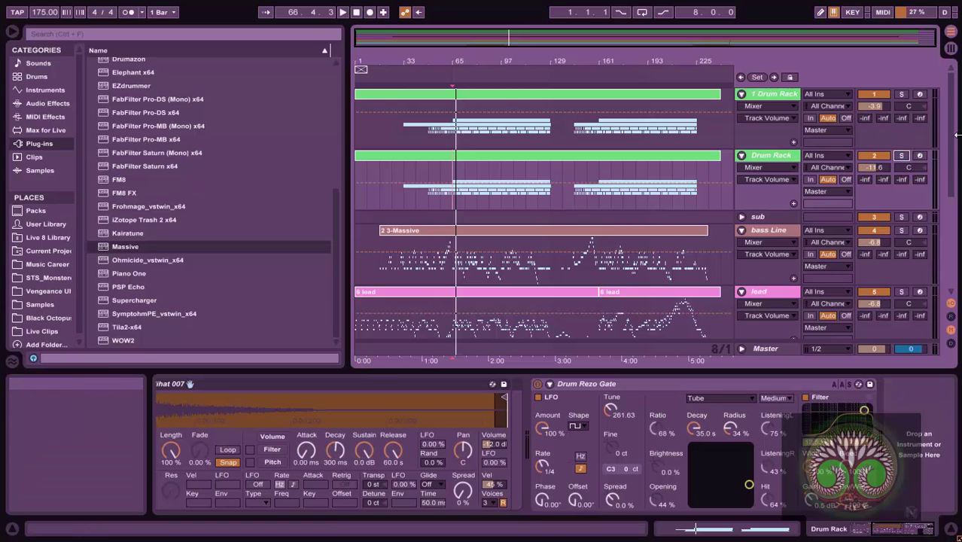
Examine the voicing settings of the Massive synth on the bass Line track and close the plug-in window.
scroll(954, 167, "down", 3)
scroll(955, 167, "down", 1)
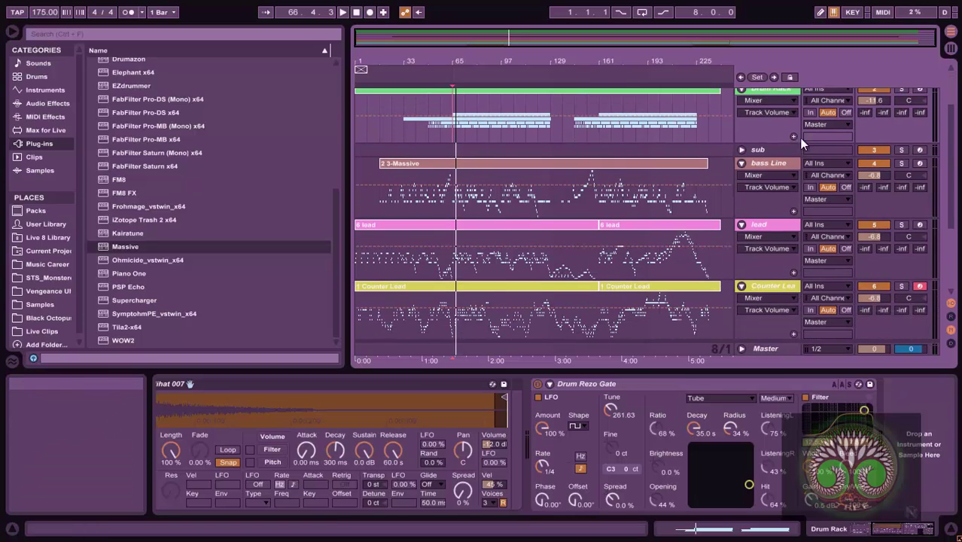
left_click(769, 166)
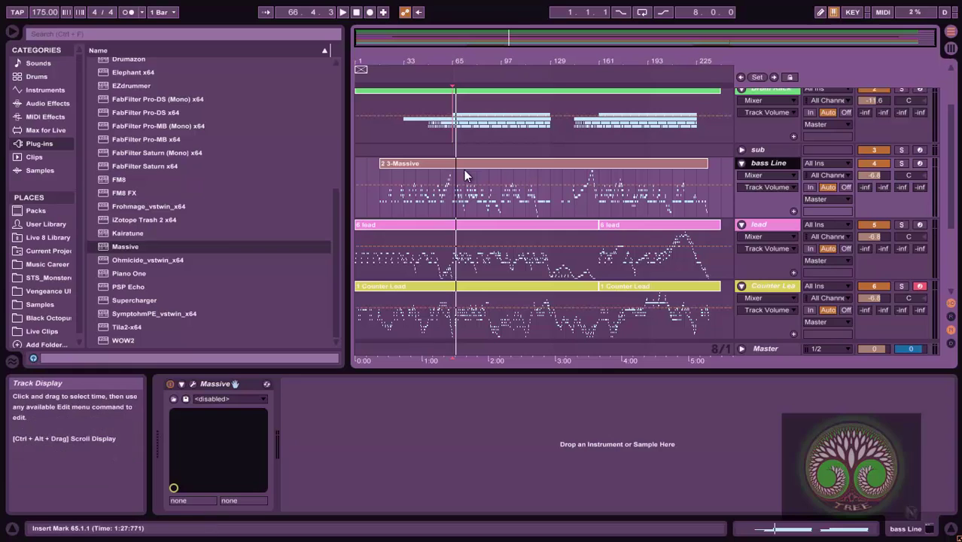
left_click(192, 385)
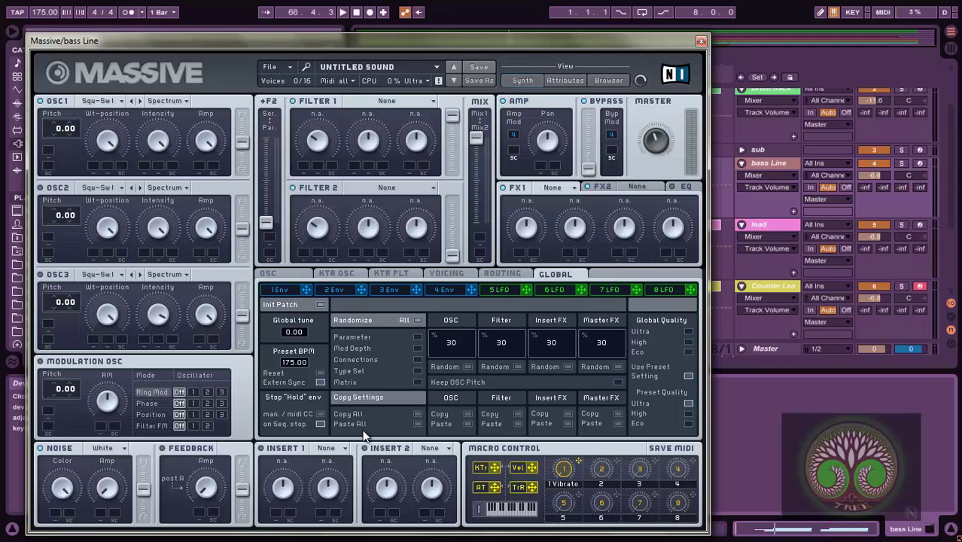
left_click(457, 273)
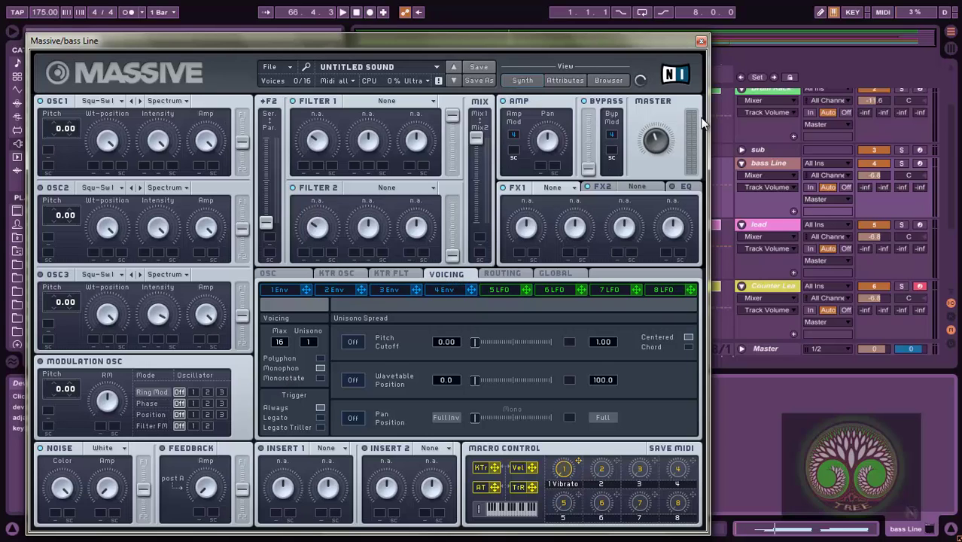
left_click(701, 41)
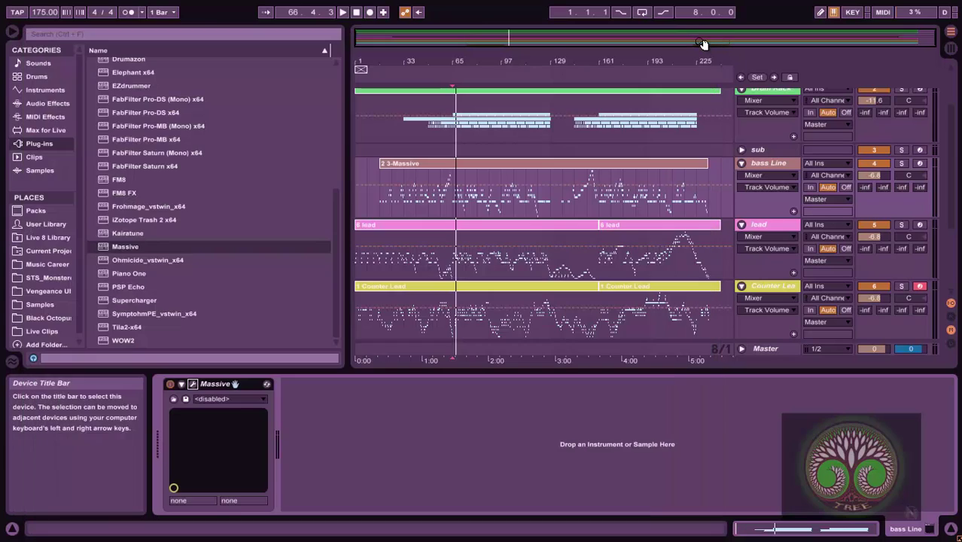
Play the arrangement from bar 65, audition the bass Line track soloed, and unsolo it.
left_click(454, 163)
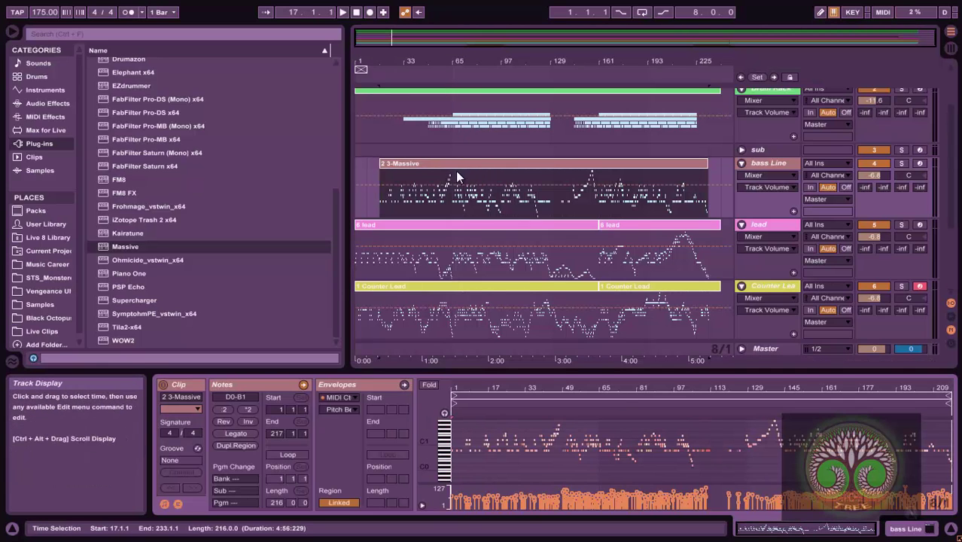
left_click_drag(457, 60, 451, 182)
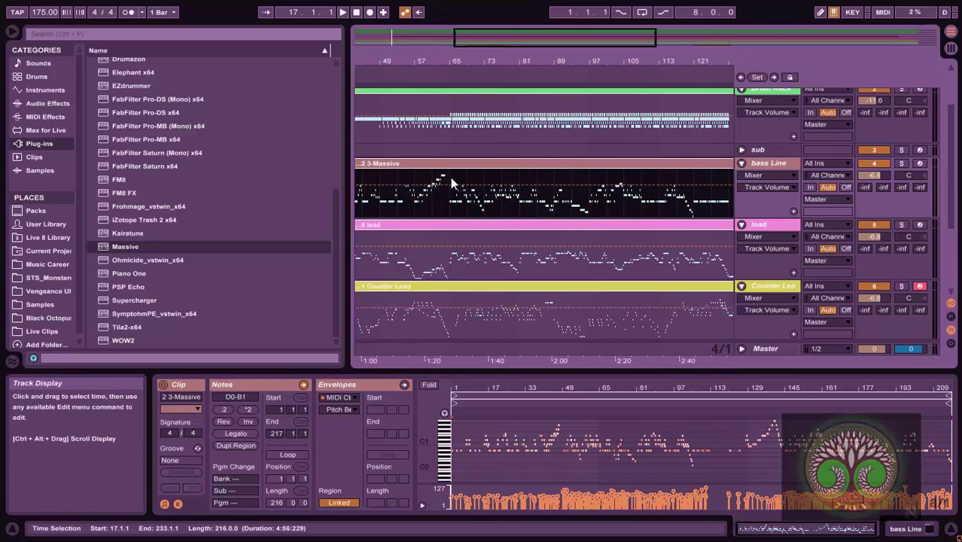
left_click(450, 179)
key("space")
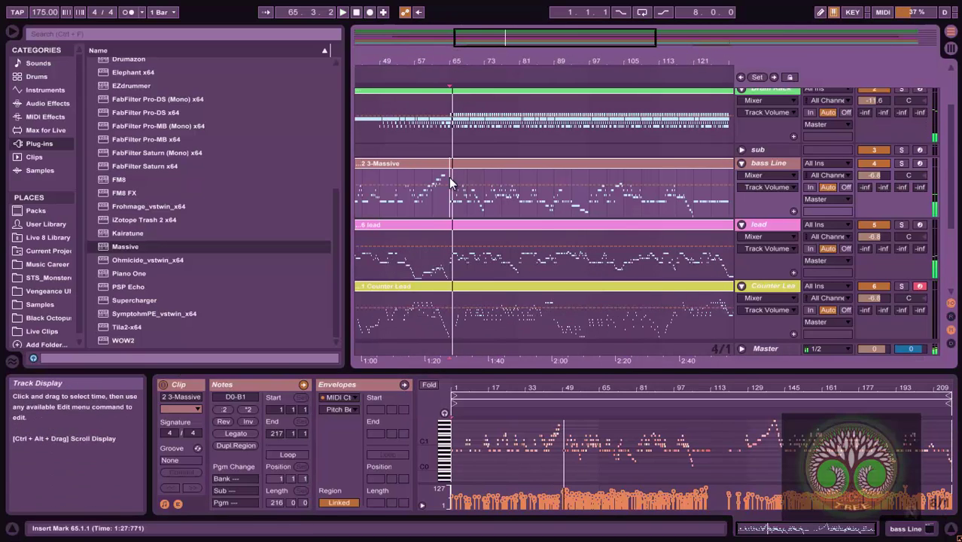
left_click(900, 163)
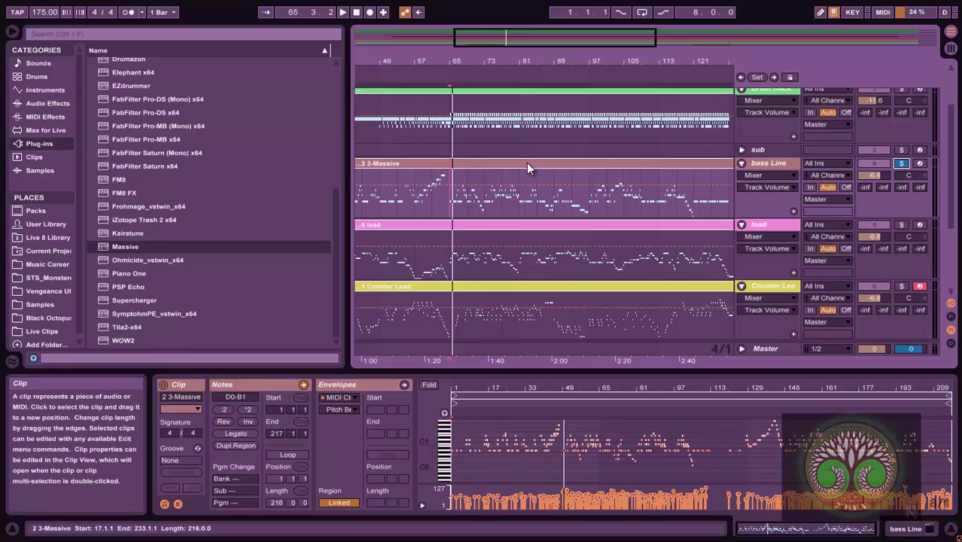
key("space")
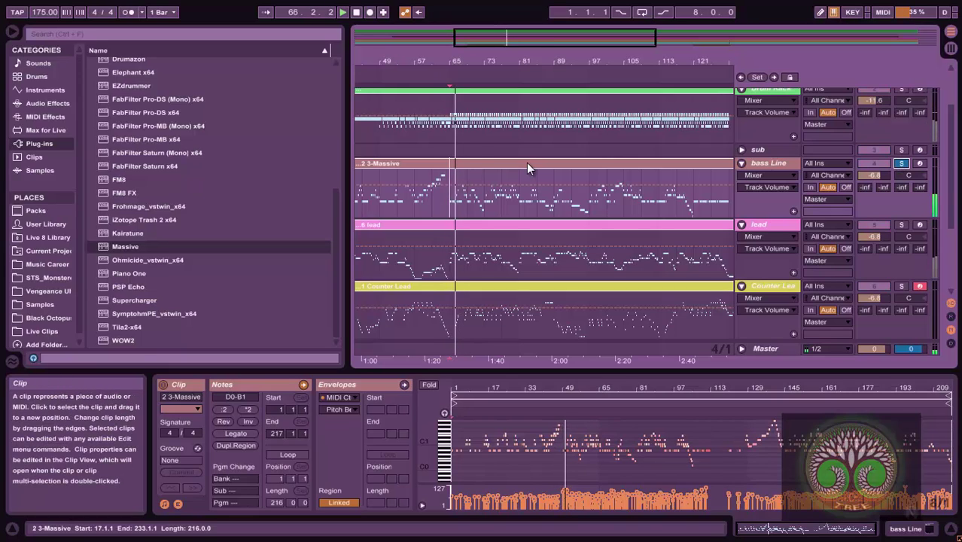
left_click(905, 167)
Solo the lead track with its device chain shown, and browse the Audio Effects list down to Utility.
left_click_drag(616, 43, 488, 37)
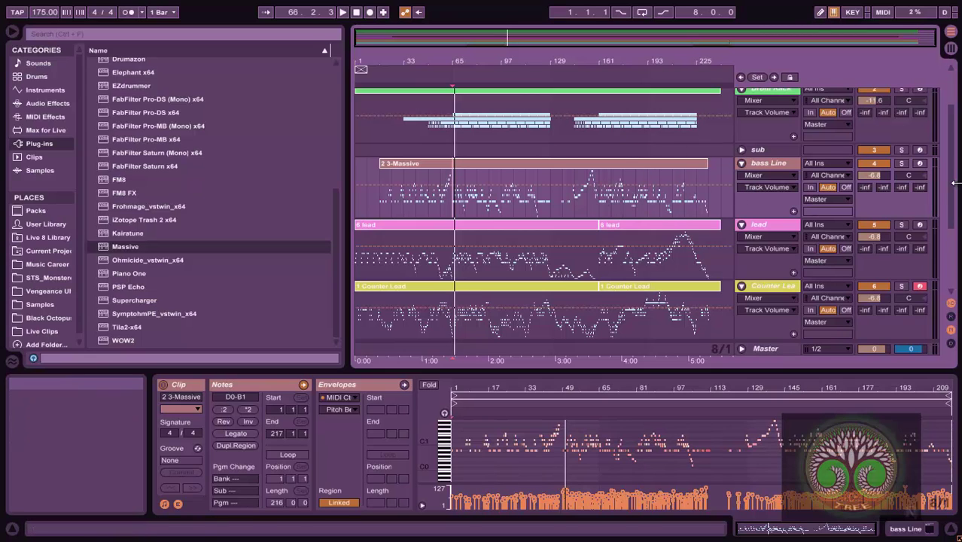
left_click_drag(951, 190, 951, 227)
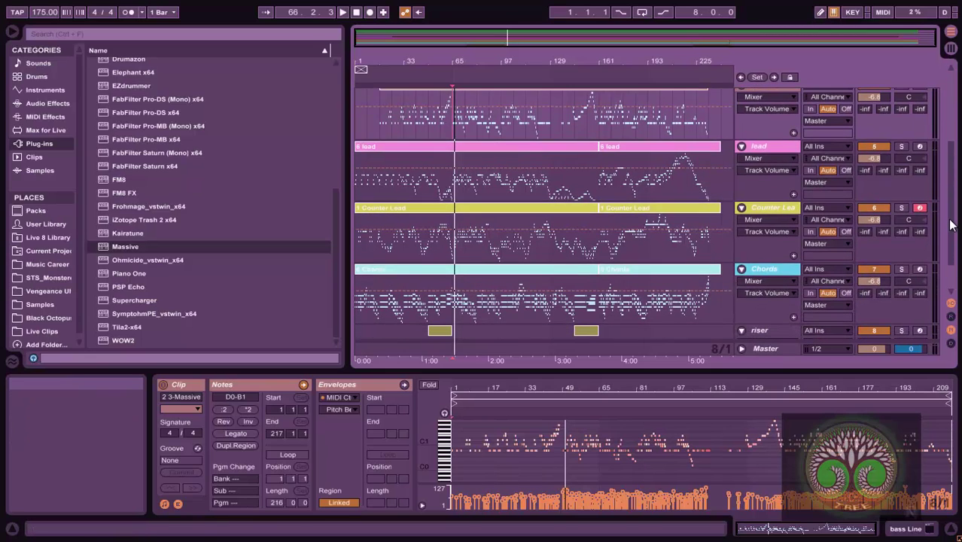
left_click(901, 146)
left_click(774, 146)
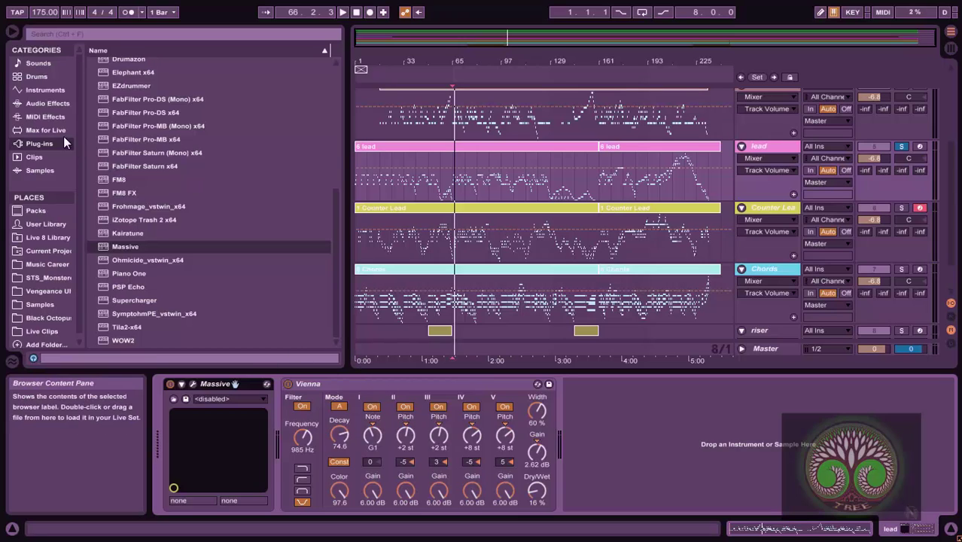
left_click(52, 103)
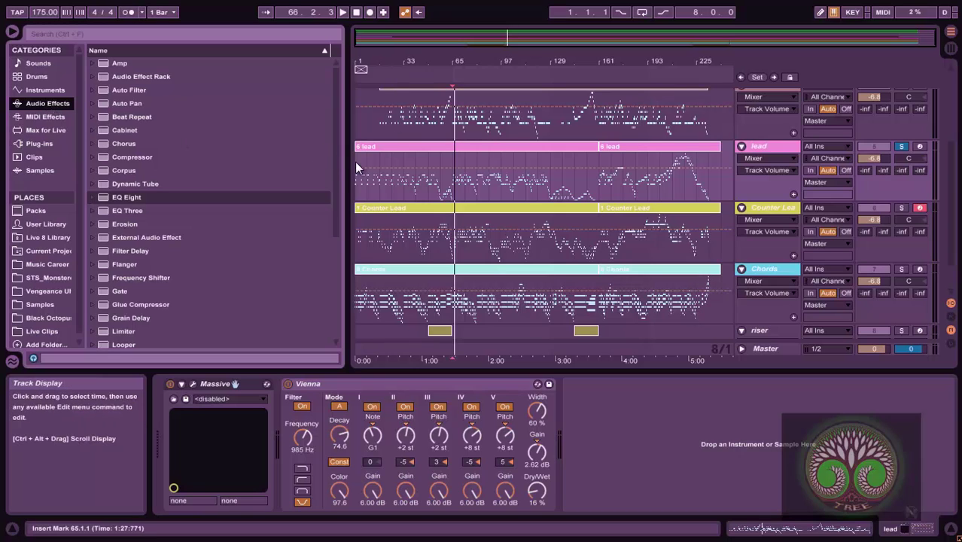
left_click_drag(338, 160, 341, 248)
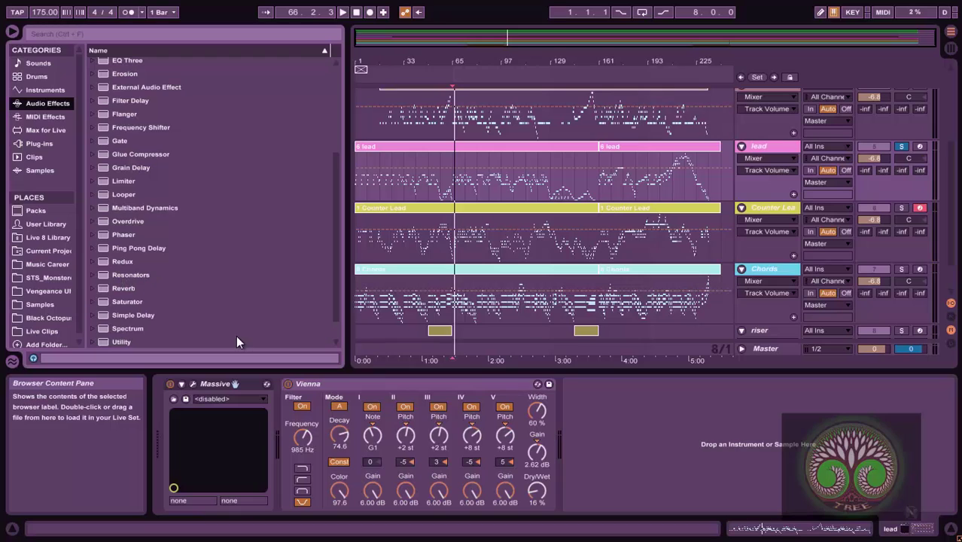
Examine the voicing settings of the lead track's Massive synth, and play the soloed lead from the start of the arrangement.
left_click(192, 385)
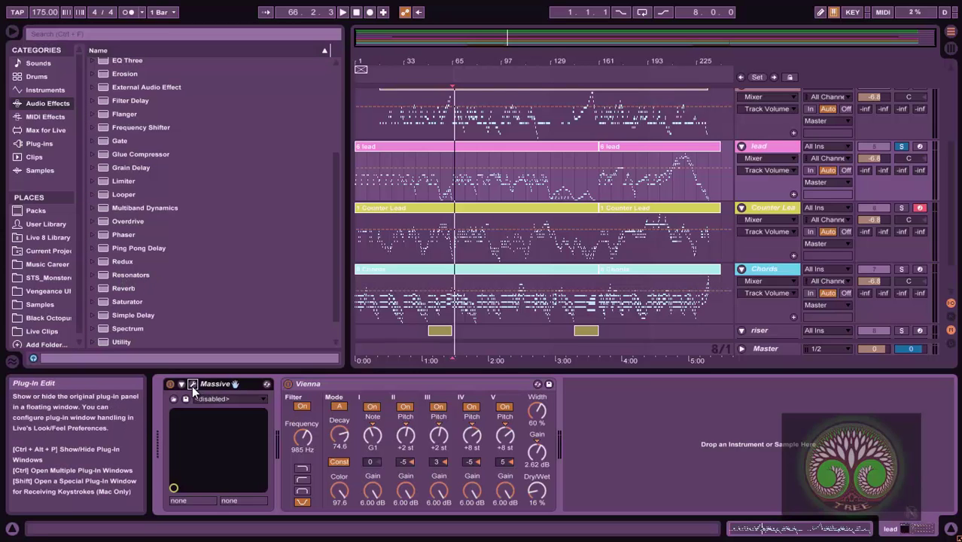
left_click(192, 385)
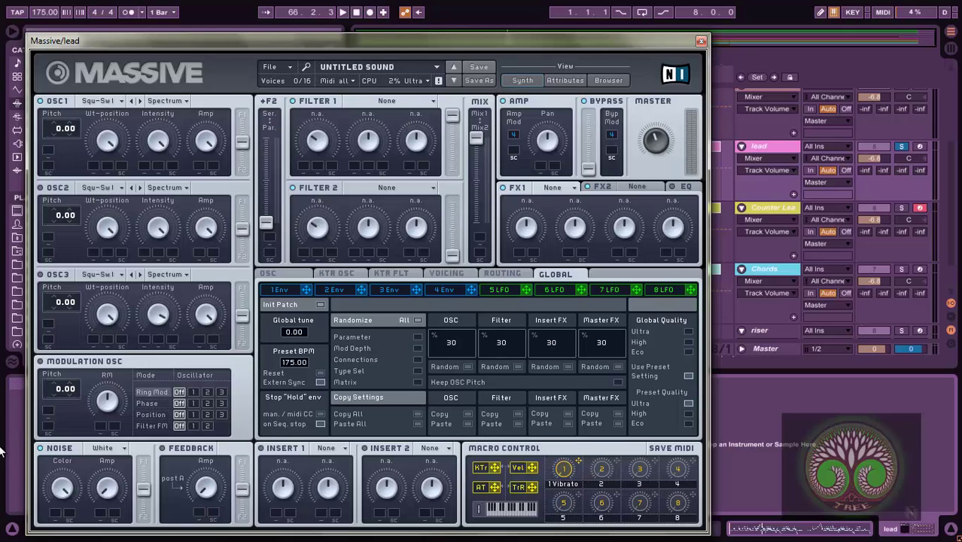
left_click(450, 274)
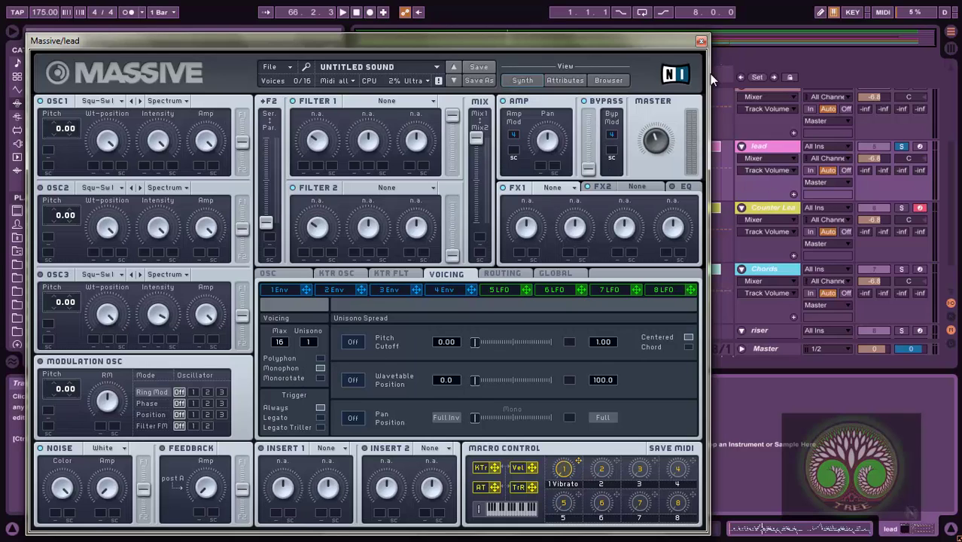
left_click(700, 42)
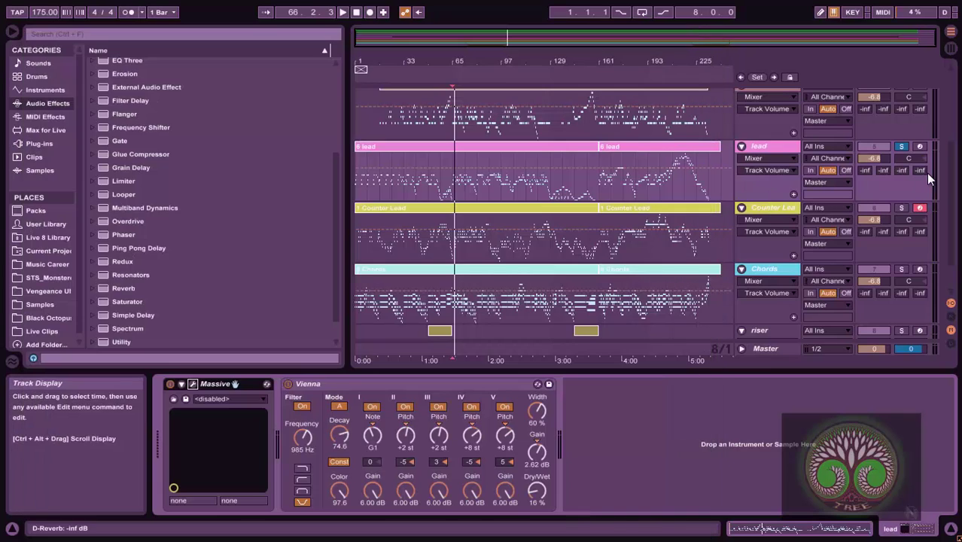
left_click(355, 165)
key("space")
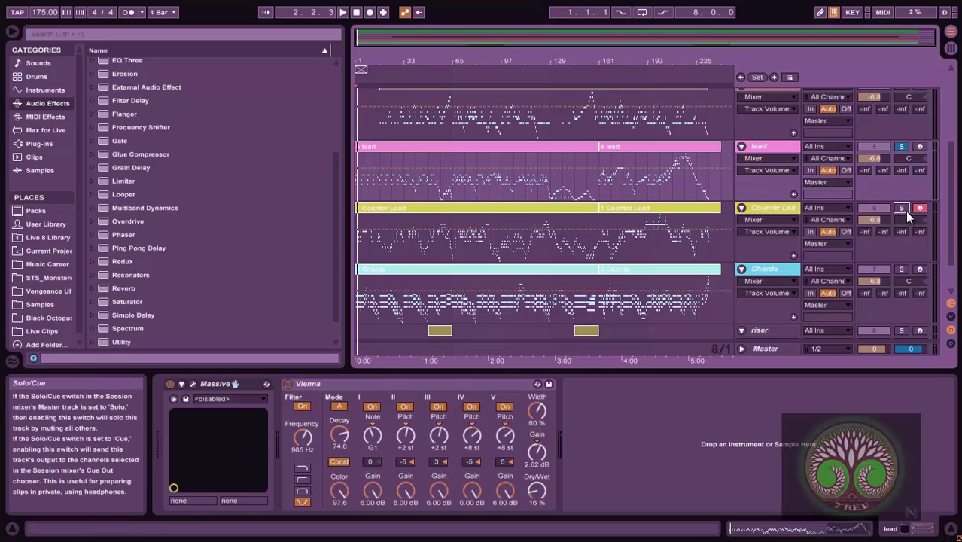
Show the Counter Lead track's devices, audition it soloed from bar 57, and unsolo it.
left_click(901, 209)
left_click(782, 207)
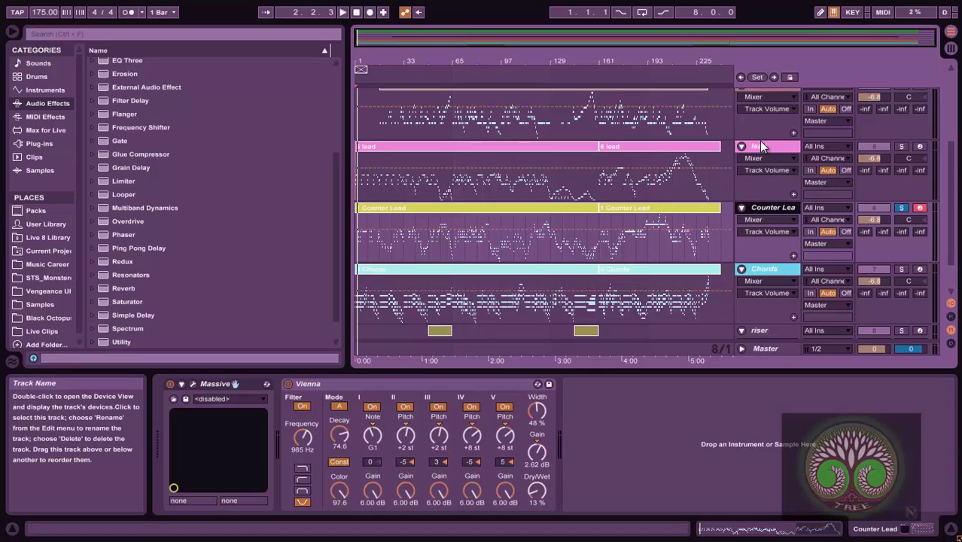
left_click(439, 220)
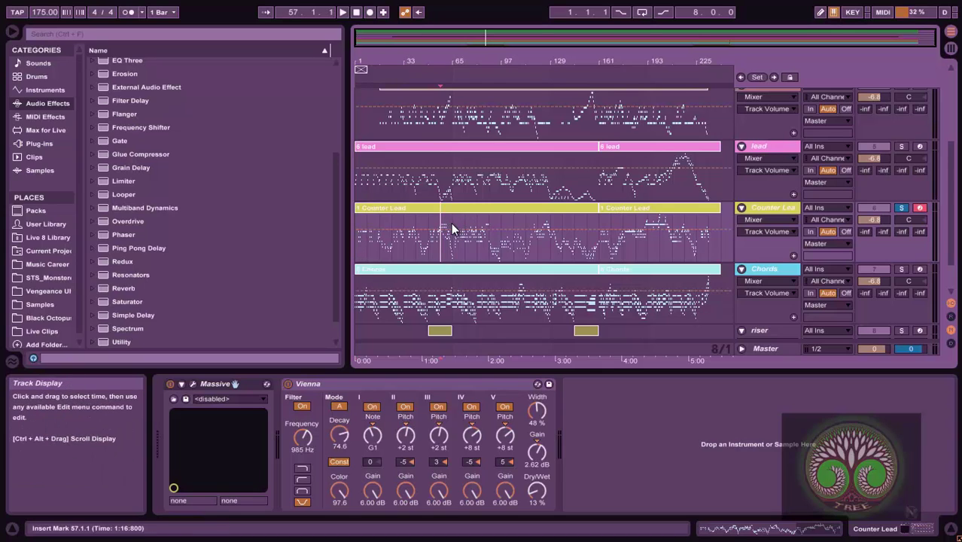
key("space")
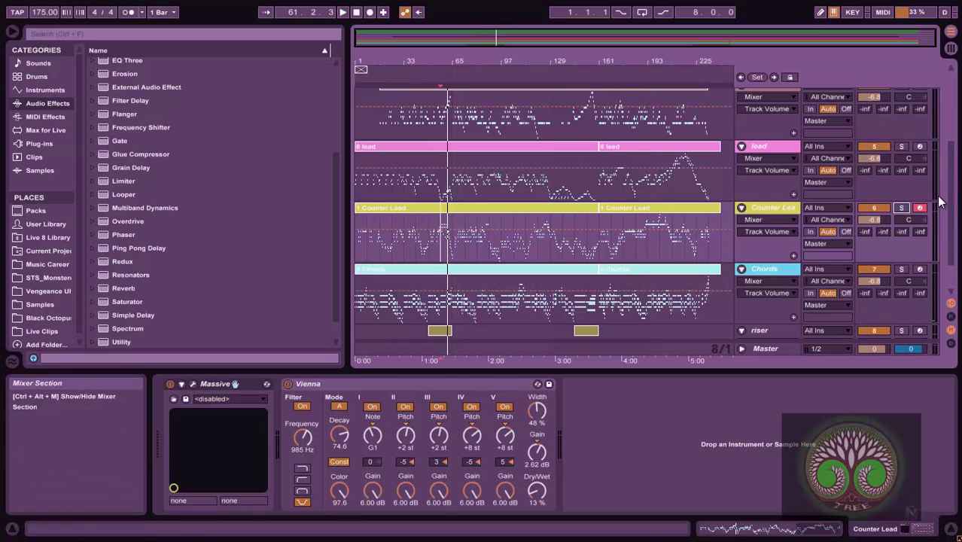
Solo the Chords track, show its device chain, and audition it from bar 49.
scroll(933, 267, "down", 3)
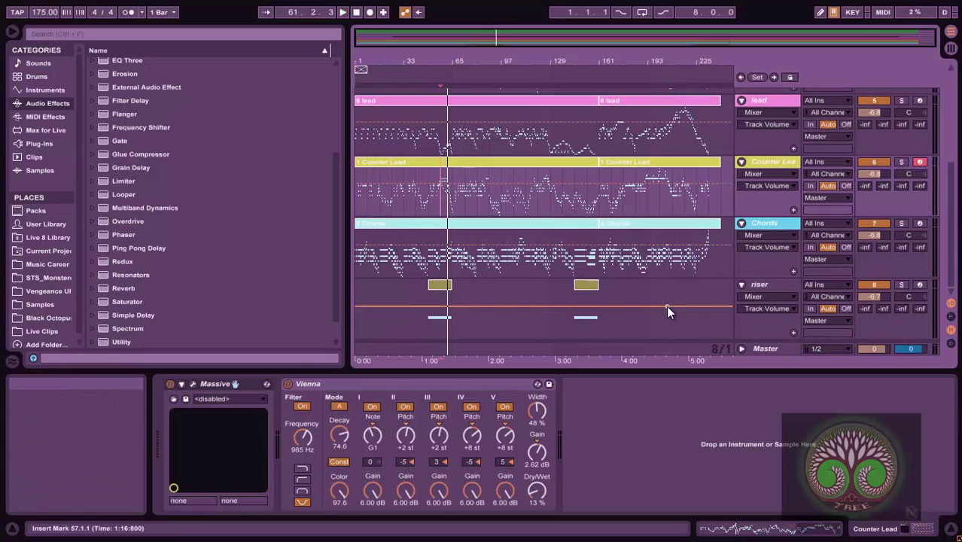
left_click(901, 223)
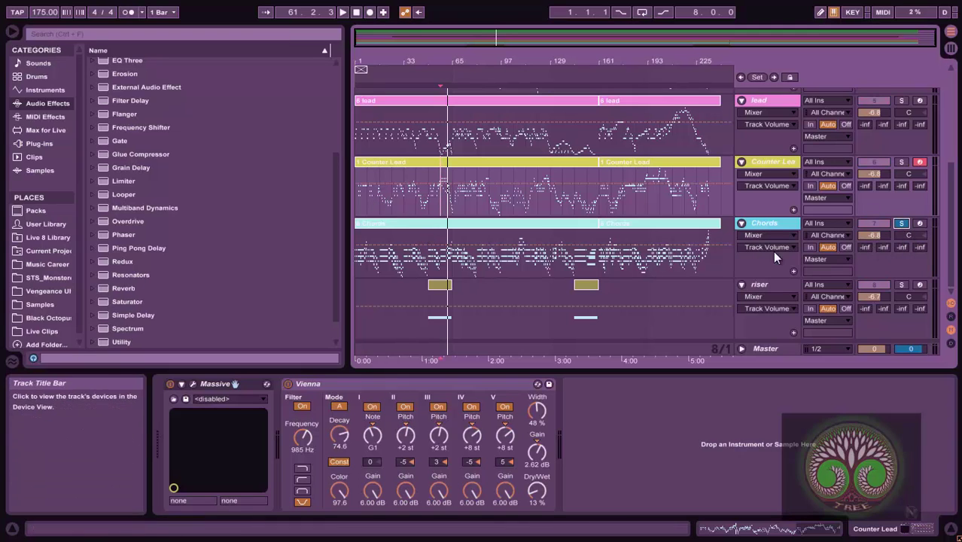
left_click(762, 223)
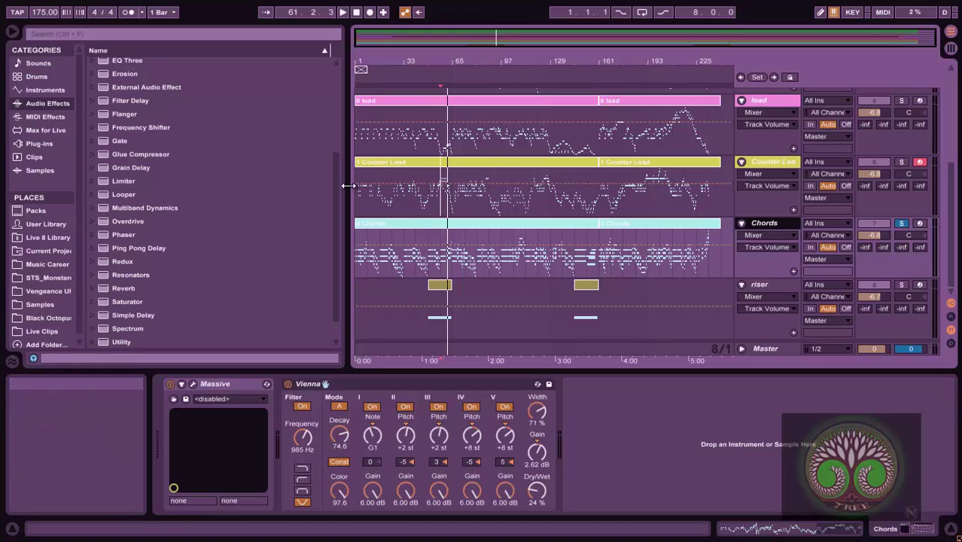
left_click(429, 235)
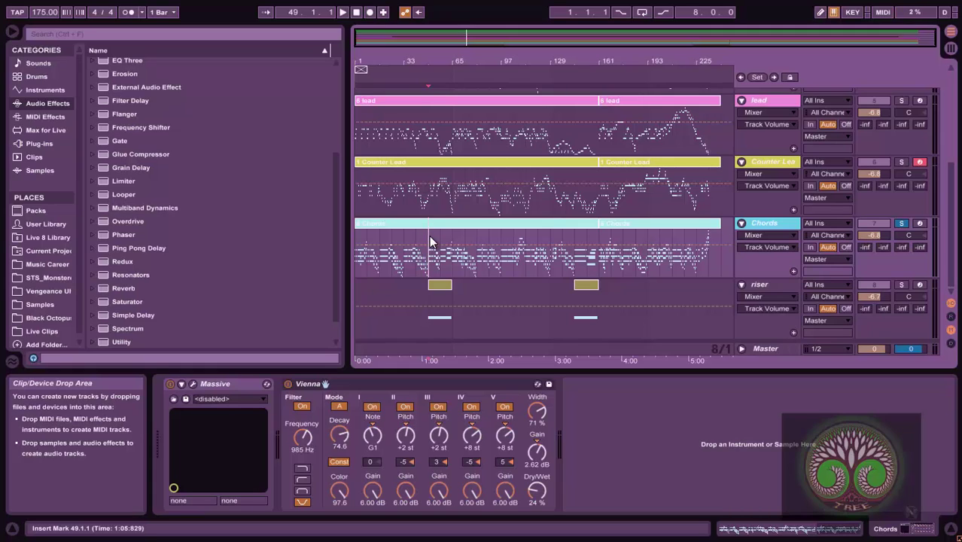
key("space")
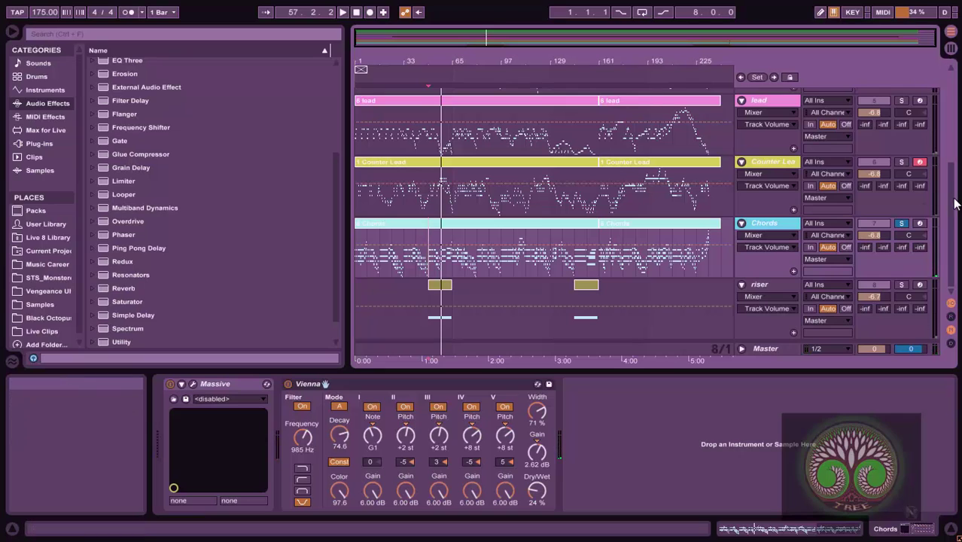
Solo the riser track and examine the voicing and oscillator pitchbend settings of its Massive synth.
left_click(905, 286)
left_click(773, 283)
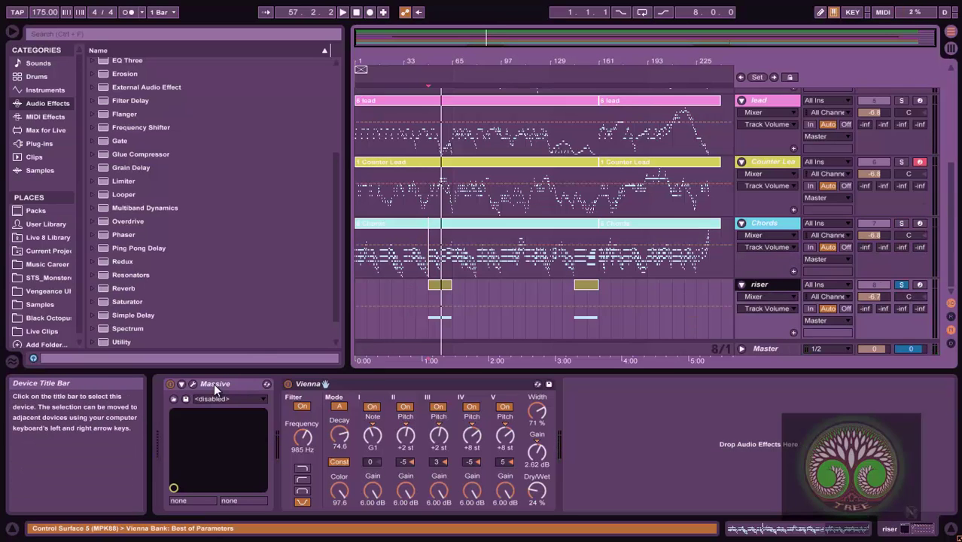
left_click(195, 383)
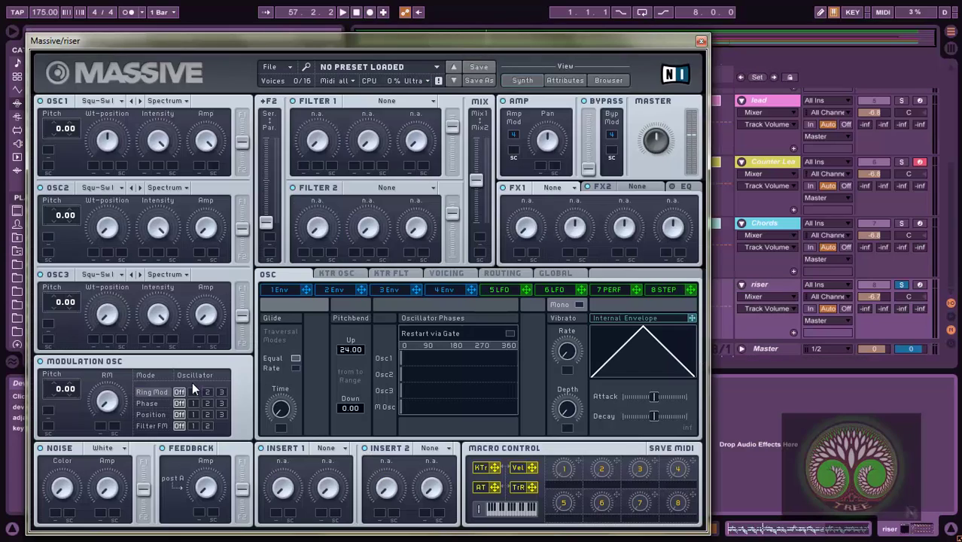
left_click(442, 273)
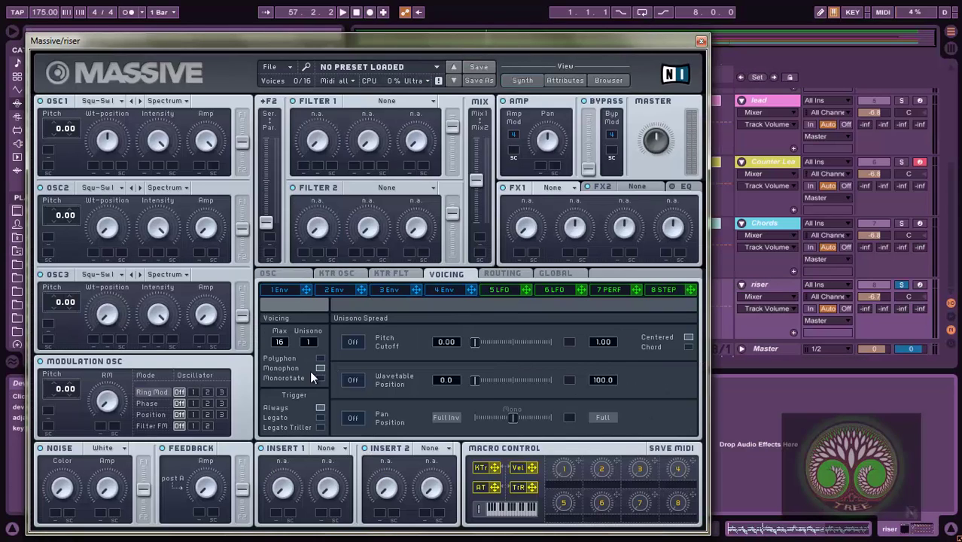
left_click(280, 270)
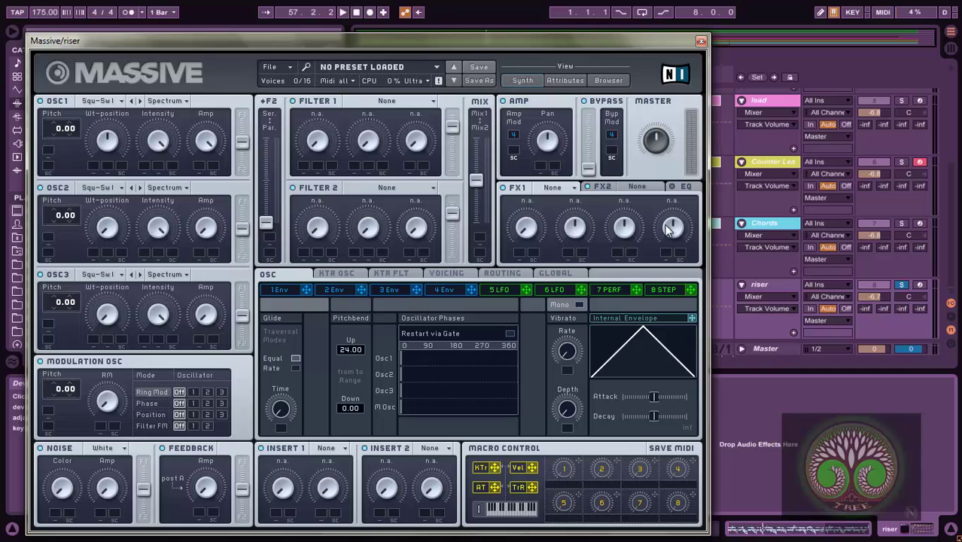
left_click(700, 40)
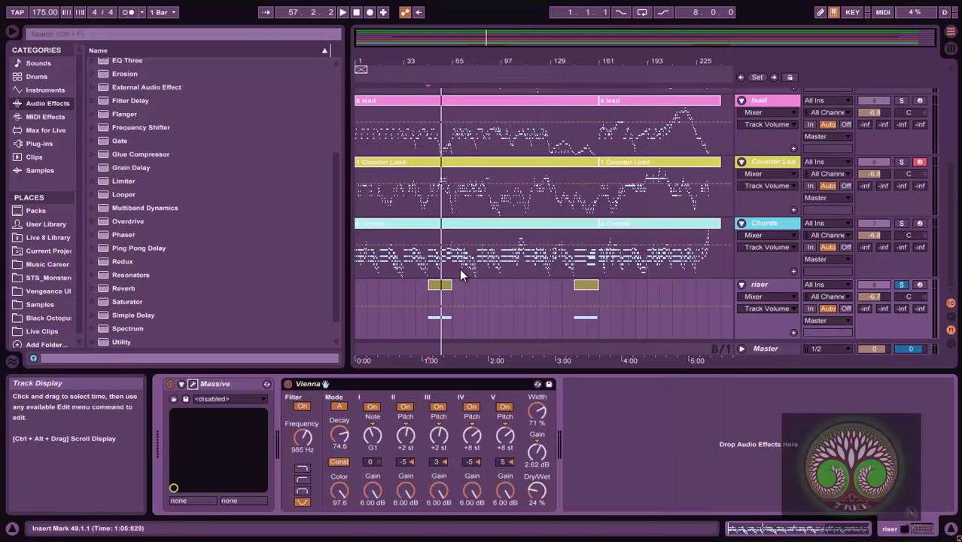
Inspect the first riser clip's pitch bend envelope and notes, audition it soloed from bar 49, and unsolo the track.
left_click(436, 284)
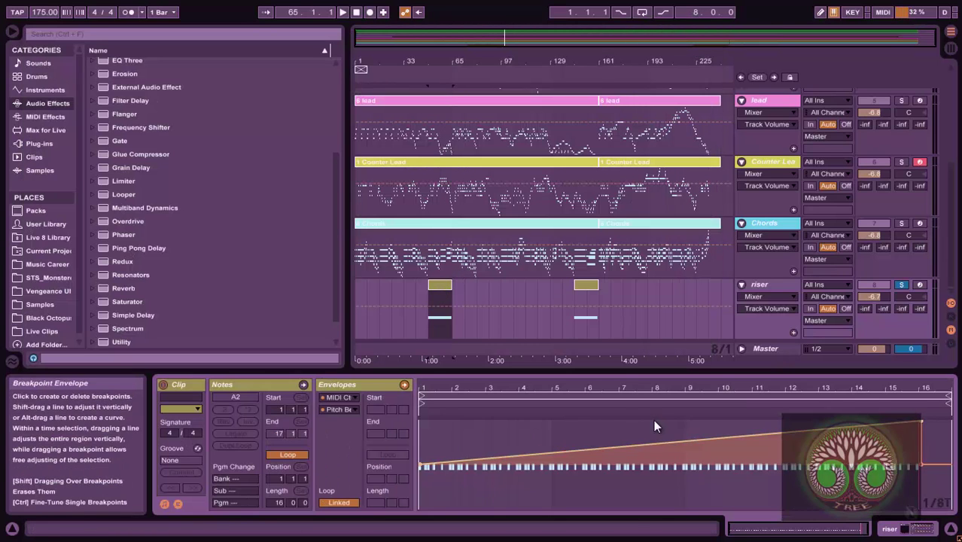
left_click(277, 386)
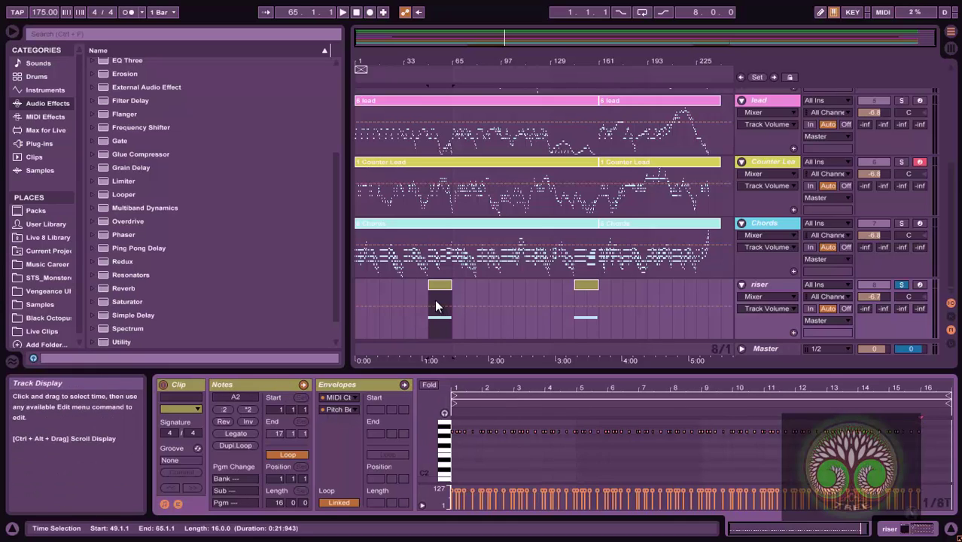
left_click(427, 300)
key("space")
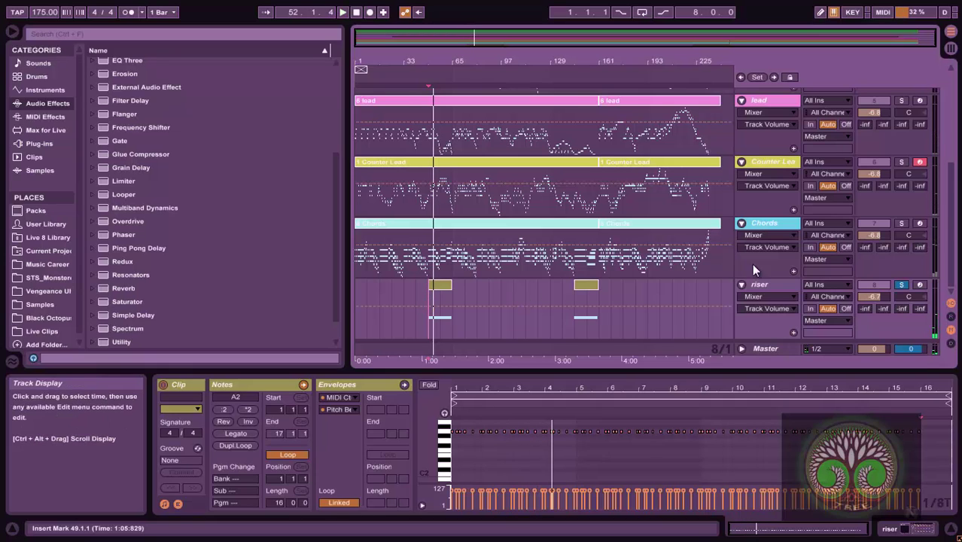
left_click(901, 285)
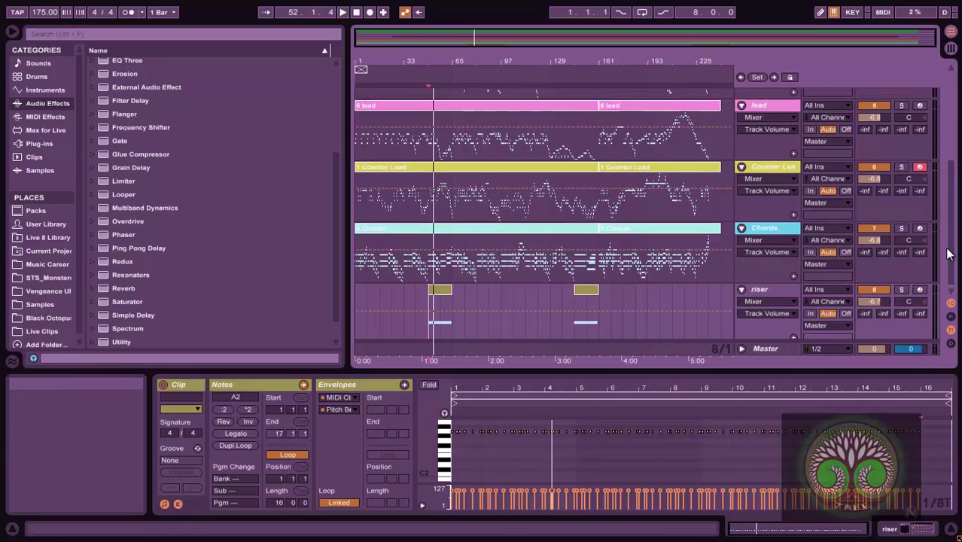
Return the song position to 1.1.1 and play the full arrangement with all tracks unsoloed.
scroll(952, 276, "up", 5)
double_click(356, 13)
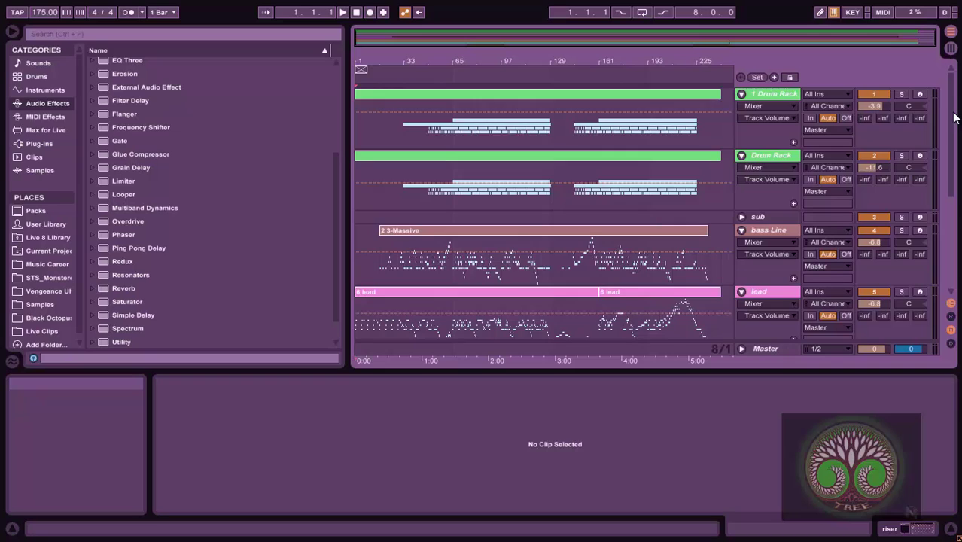
left_click_drag(952, 118, 948, 273)
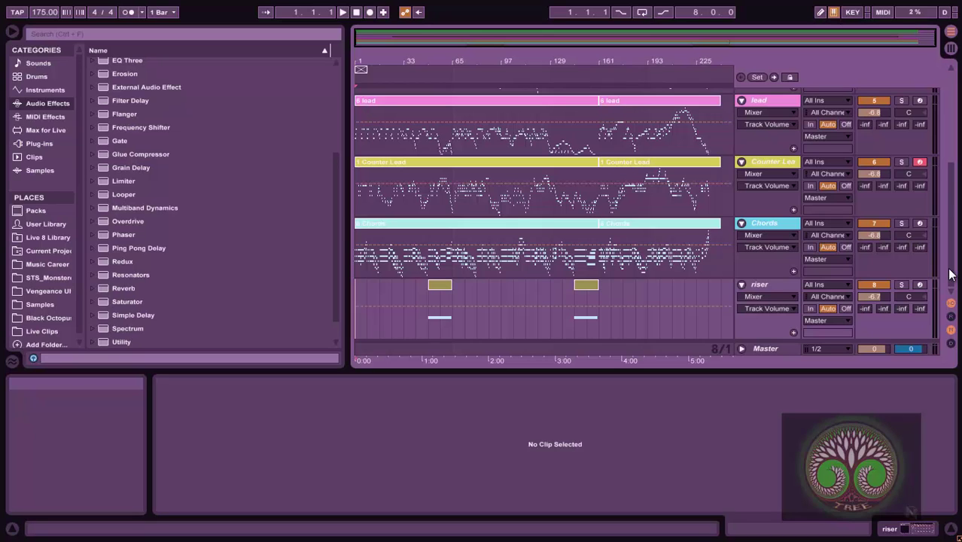
left_click_drag(954, 253, 955, 289)
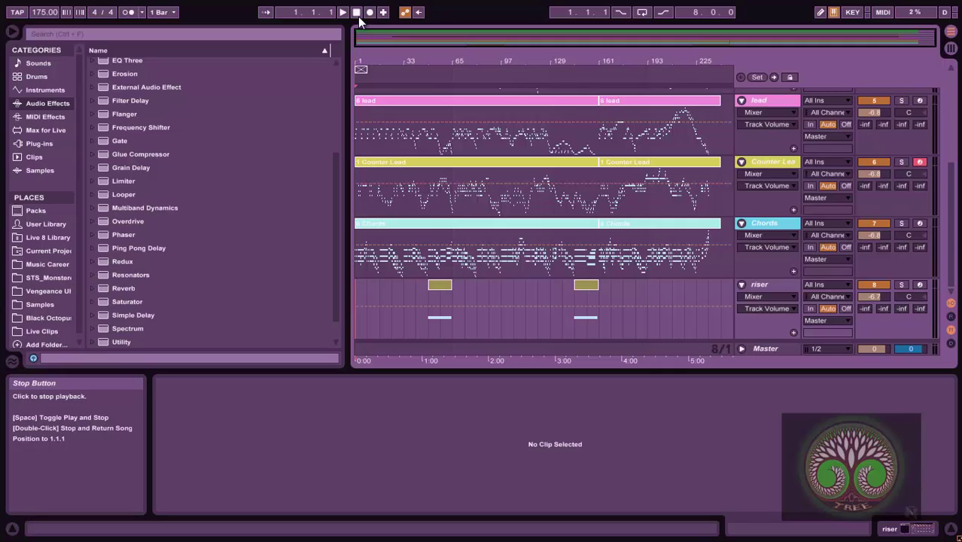
key("space")
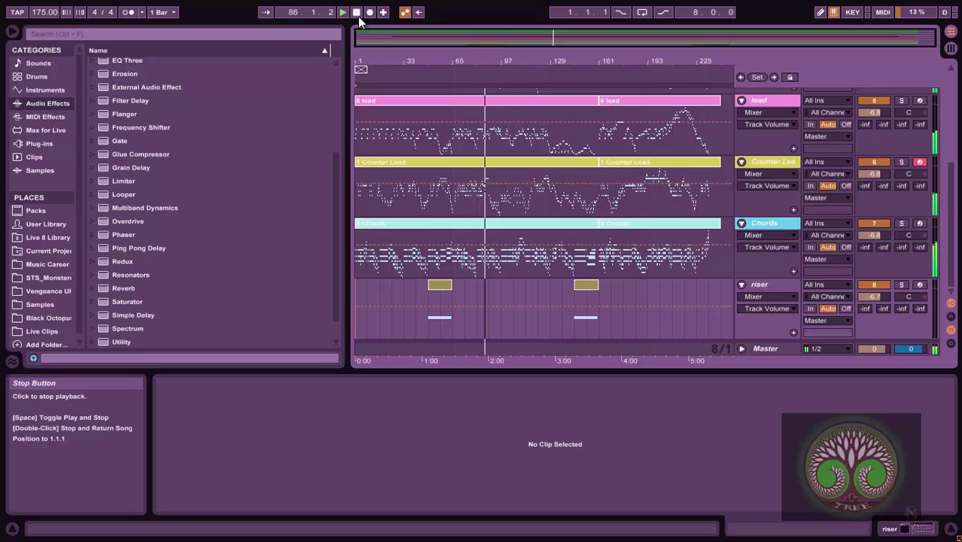
left_click_drag(955, 208, 951, 128)
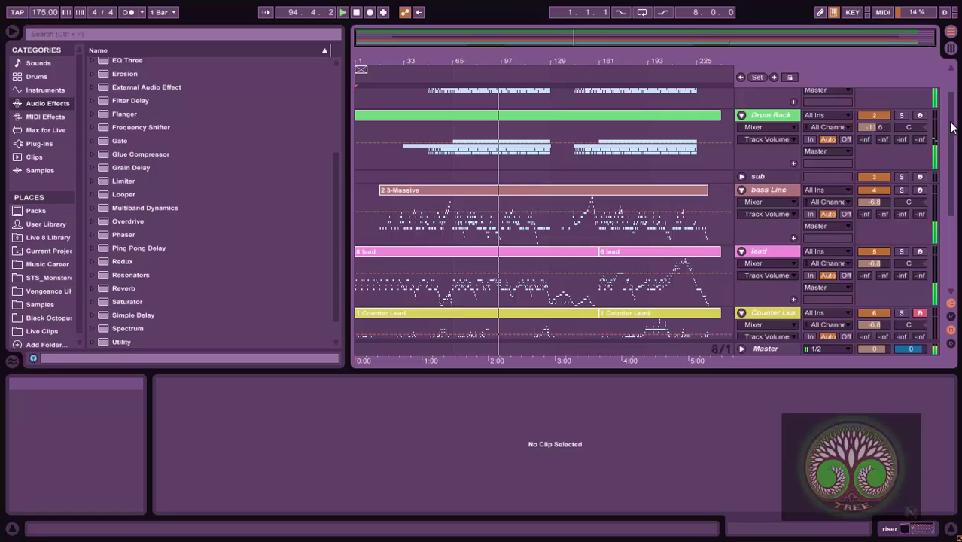
left_click_drag(719, 61, 720, 61)
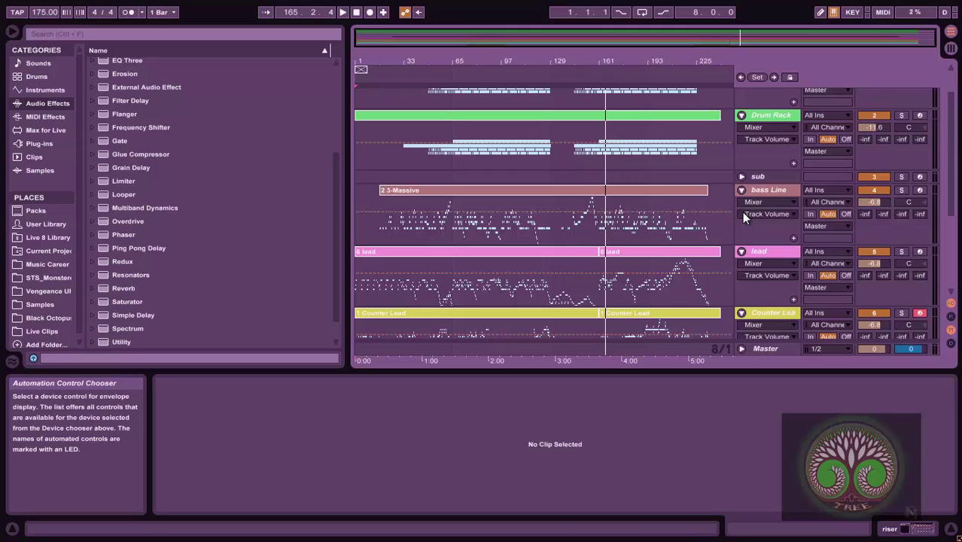
Review the arrangement's tracks and show the Chords track's device chain.
left_click_drag(954, 194, 954, 174)
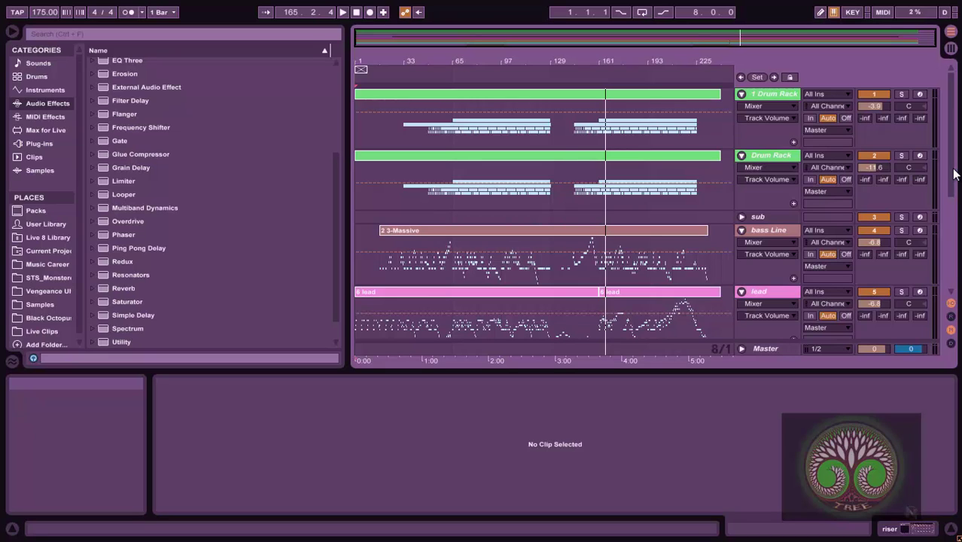
left_click_drag(954, 173, 954, 293)
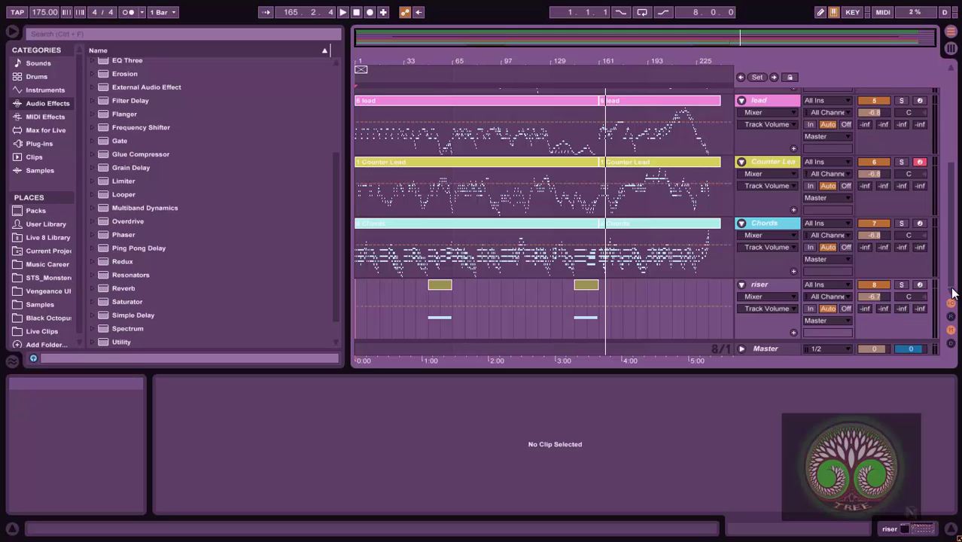
left_click(783, 220)
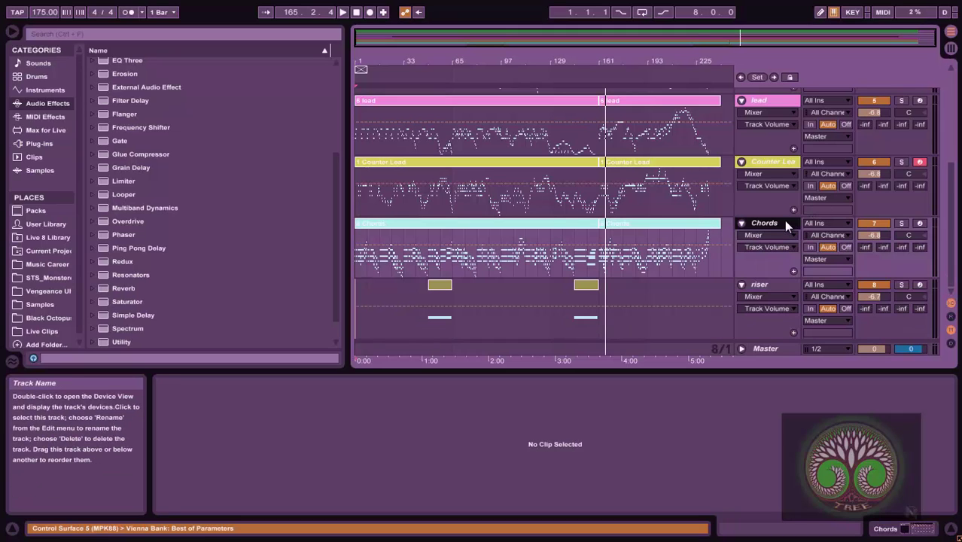
double_click(777, 218)
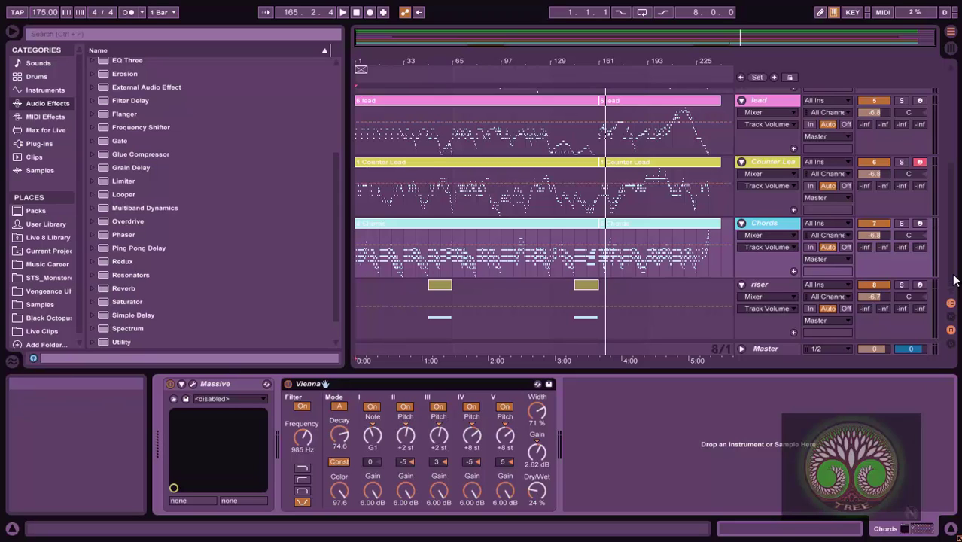
left_click_drag(954, 282, 958, 114)
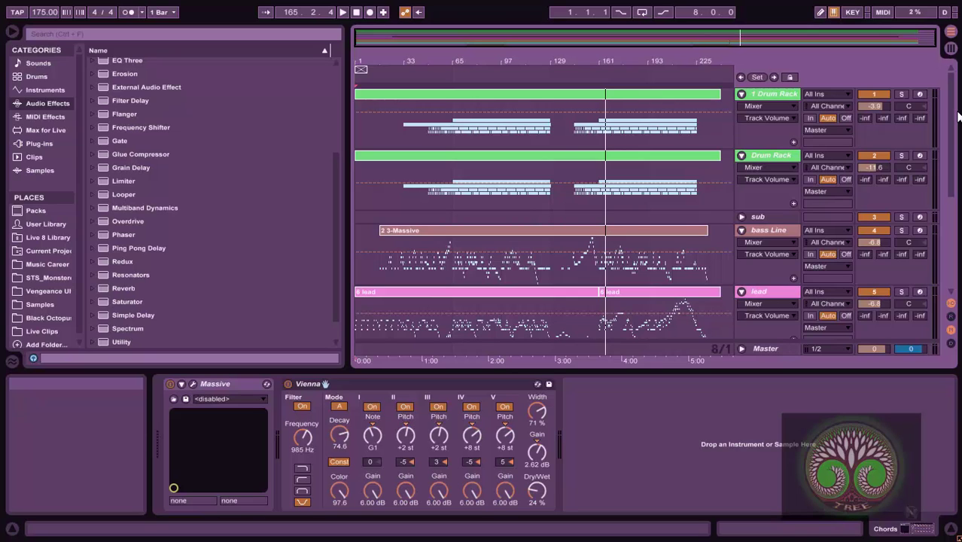
mouse_move(958, 114)
left_mouse_down()
mouse_move(954, 239)
mouse_move(945, 109)
left_mouse_up()
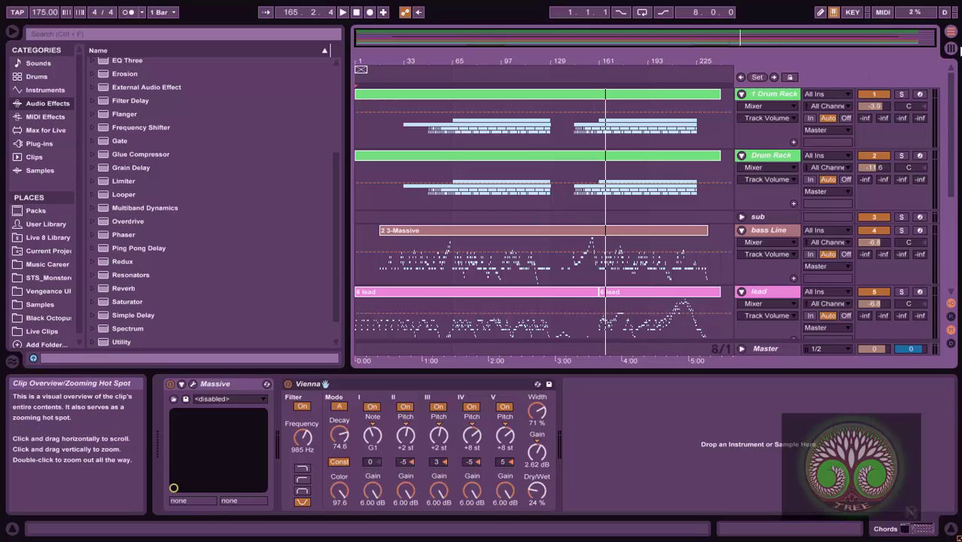
left_click_drag(954, 94, 951, 281)
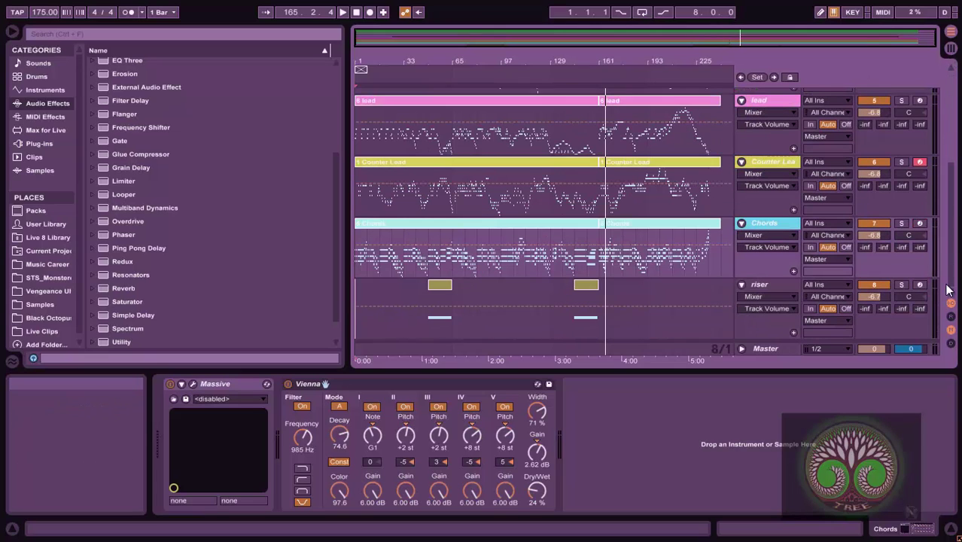